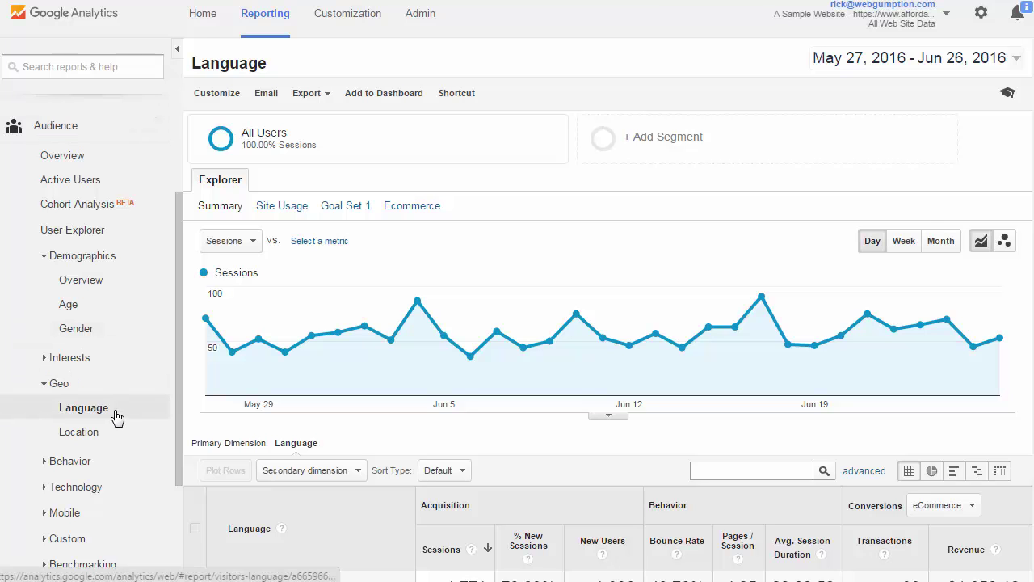
Collapse the navigation panel and scroll to the Language table, where en-us leads with 1,348 sessions.
click(173, 51)
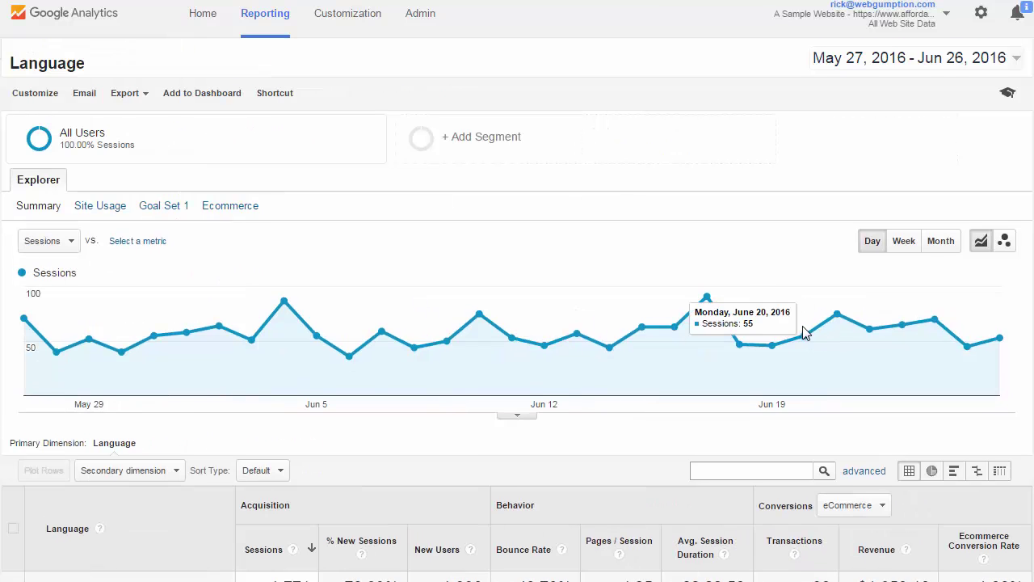
scroll(800, 329, down, 3)
scroll(789, 325, down, 1)
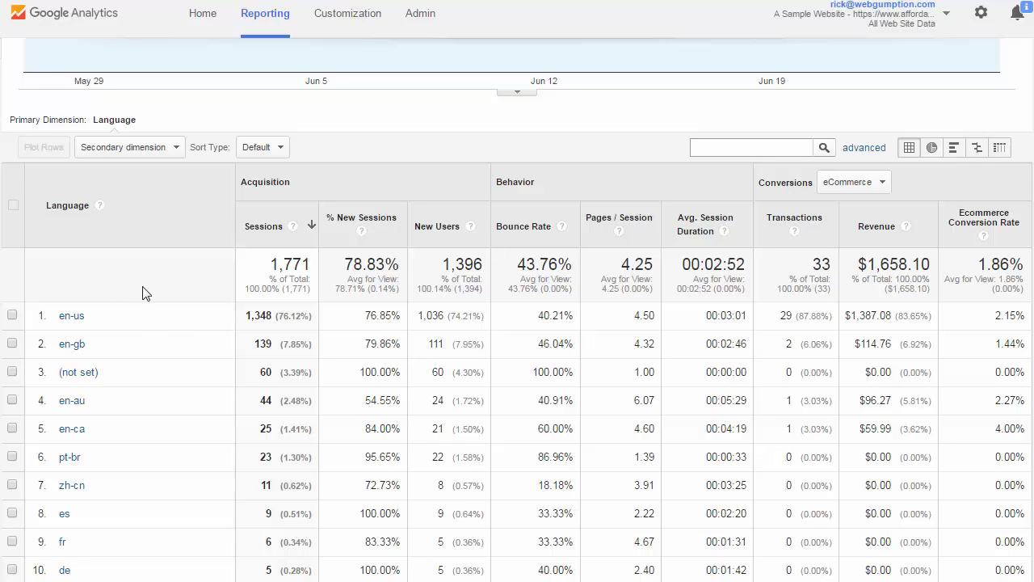
Draw a red underline under en-us in the Language column with the on-screen pen.
key(ctrl+2)
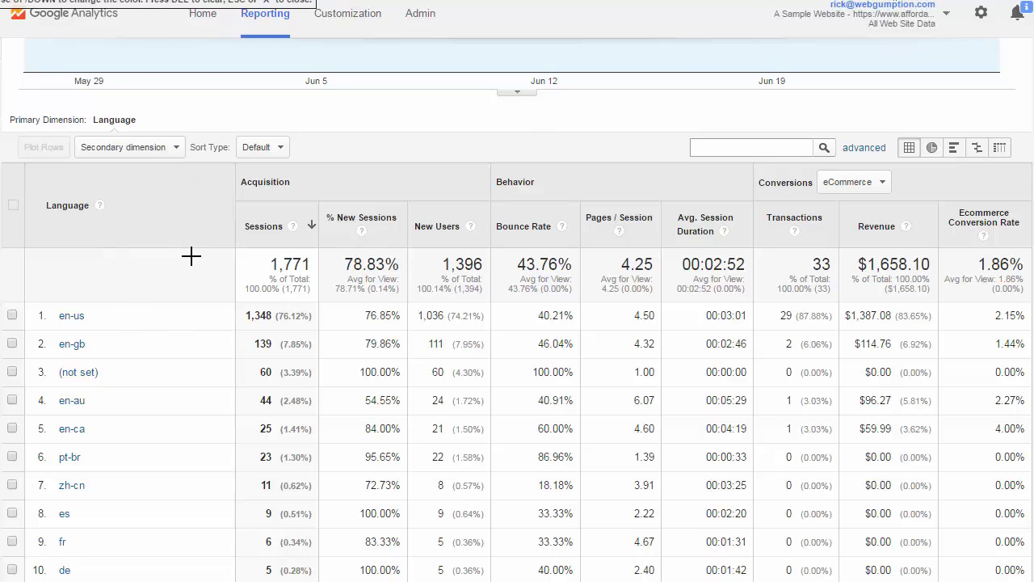
drag(87, 328, 63, 329)
Underline the en-us Sessions (1,348), Transactions and Revenue figures in red.
drag(247, 326, 307, 325)
drag(783, 327, 826, 326)
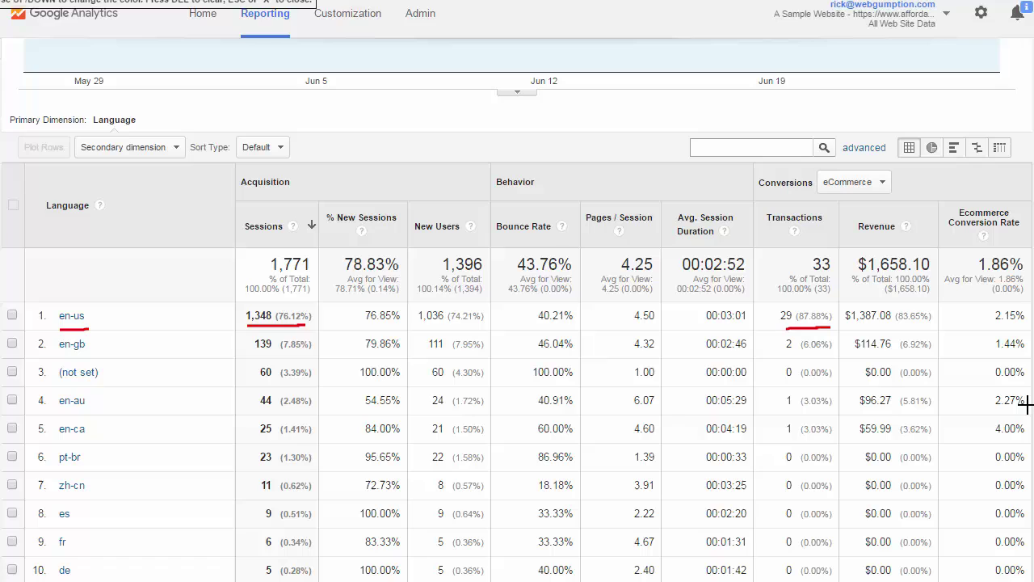
drag(845, 327, 904, 328)
Clear the en-us marks, then underline en-gb's 139 sessions and its transactions and revenue.
key(Escape)
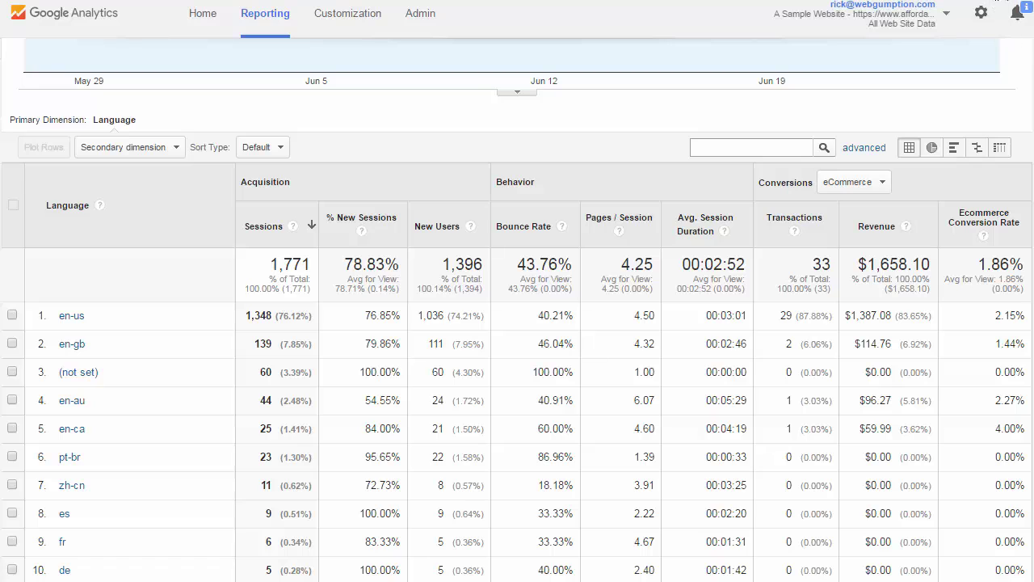
key(ctrl+2)
drag(255, 350, 311, 349)
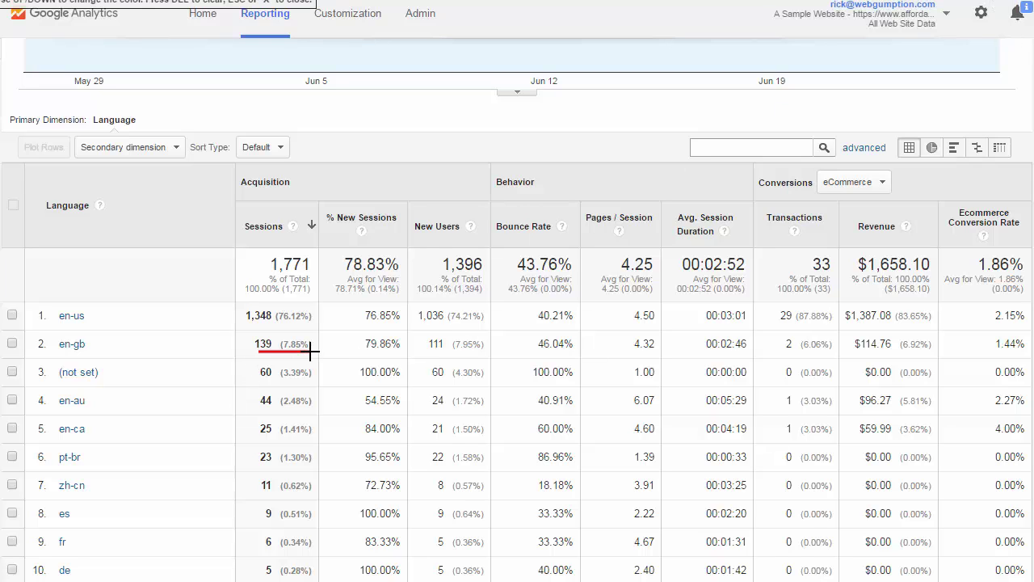
drag(787, 353, 922, 354)
Clear the red marks and scroll to the Location report's Country table, led by the United States.
key(Escape)
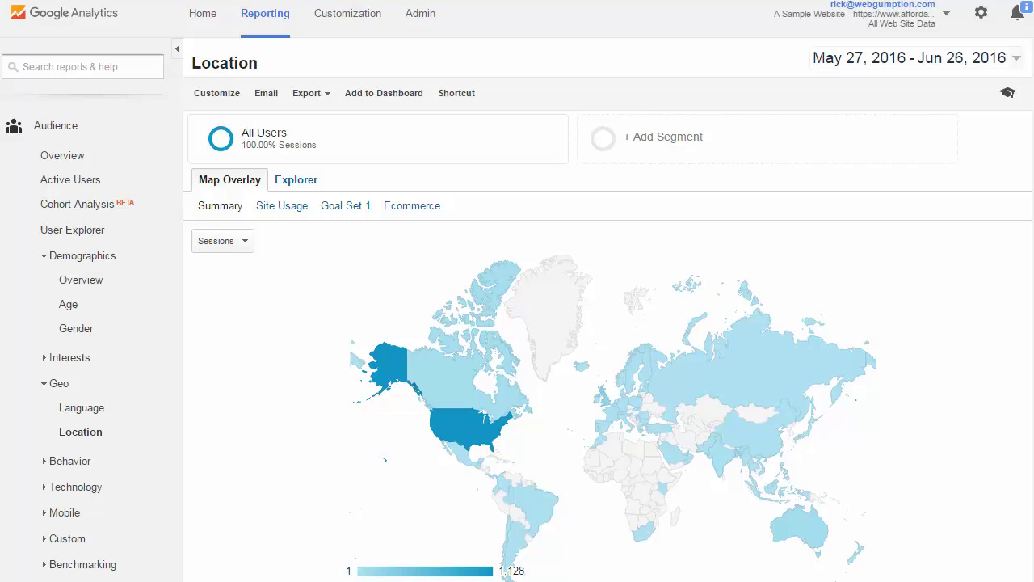
scroll(1007, 277, down, 5)
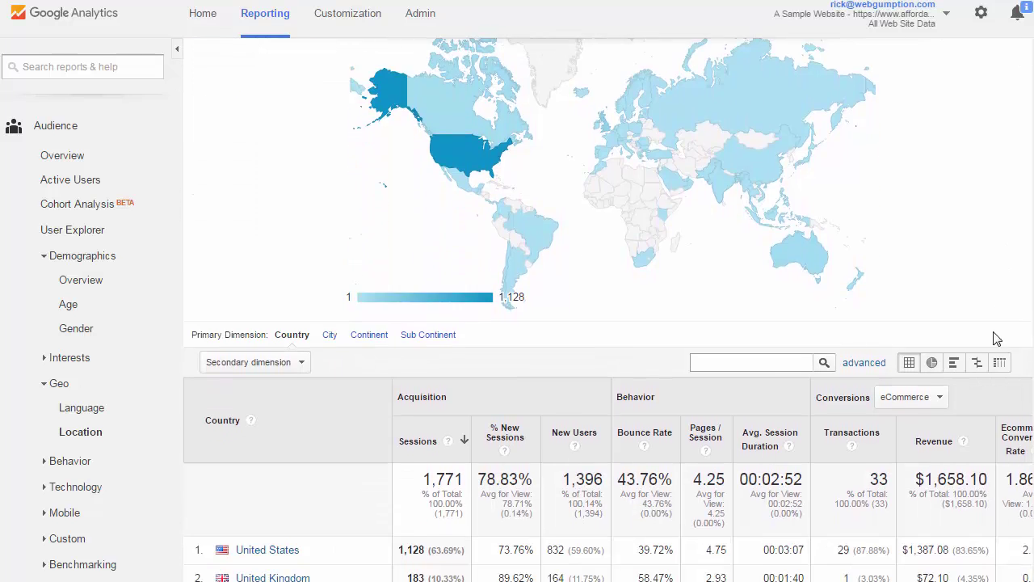
scroll(996, 378, down, 1)
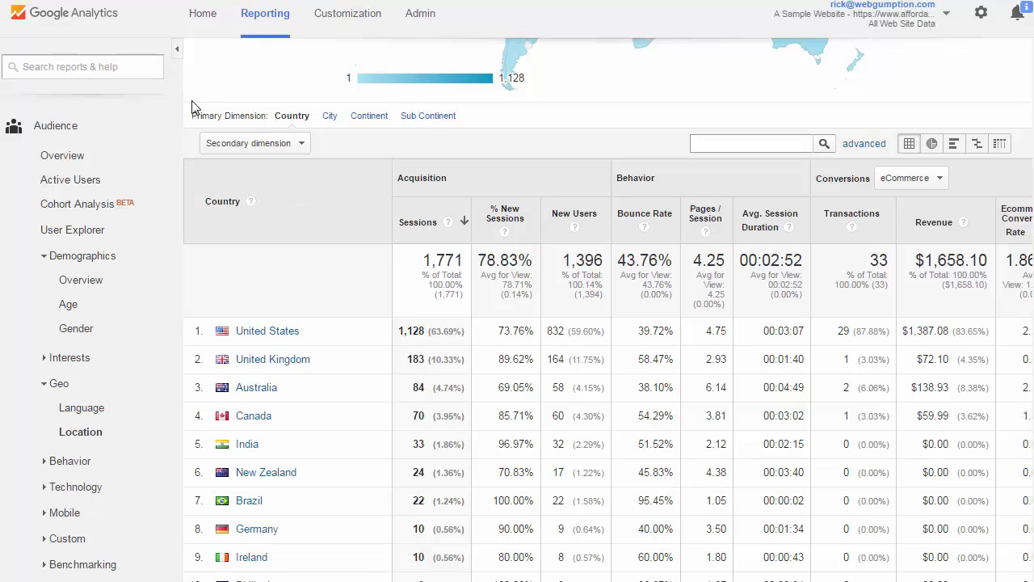
Collapse the sidebar, show the full country table, and briefly underline the United States' 1,128 sessions.
click(177, 49)
scroll(431, 450, down, 4)
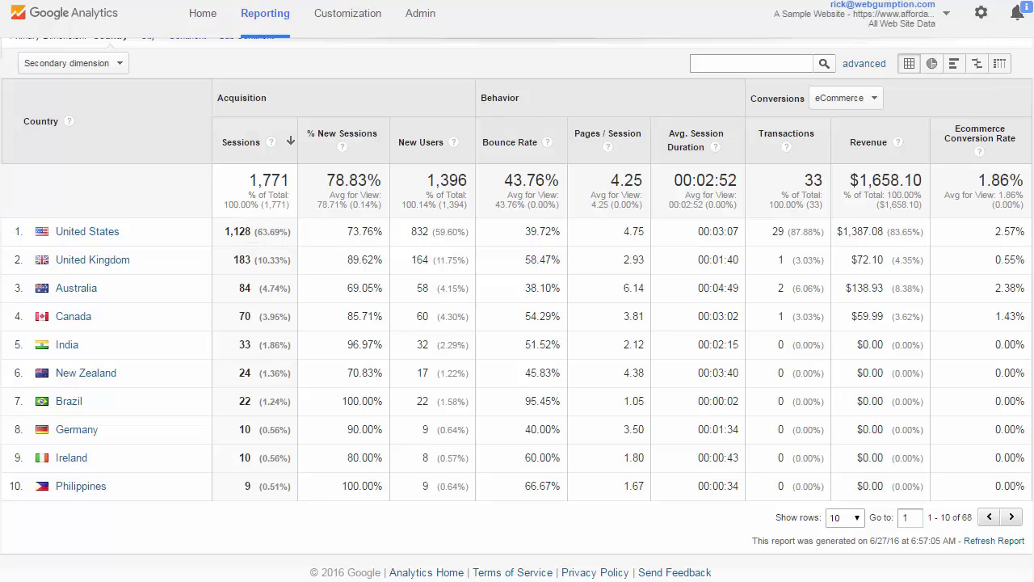
drag(289, 240, 227, 240)
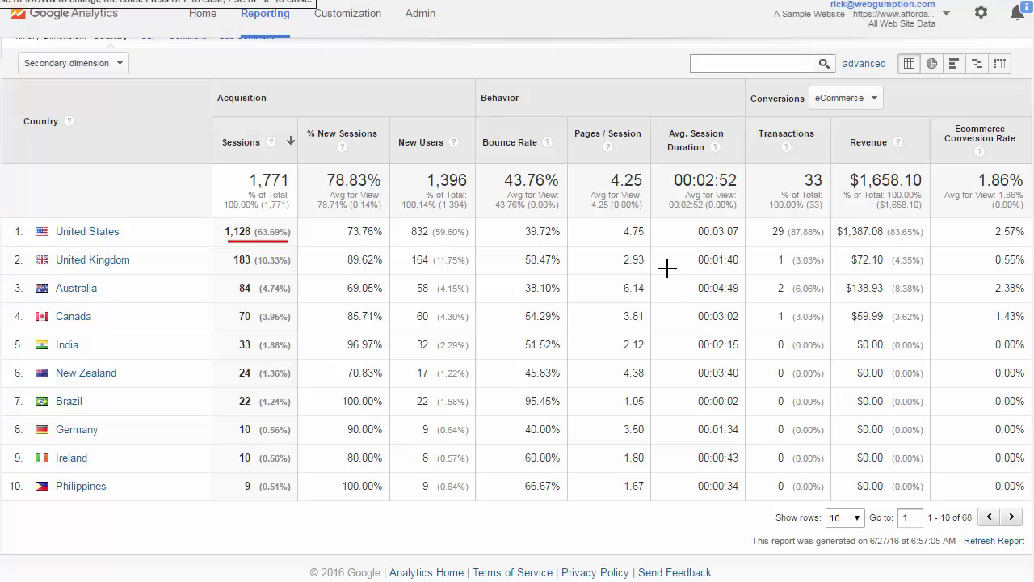
key(Escape)
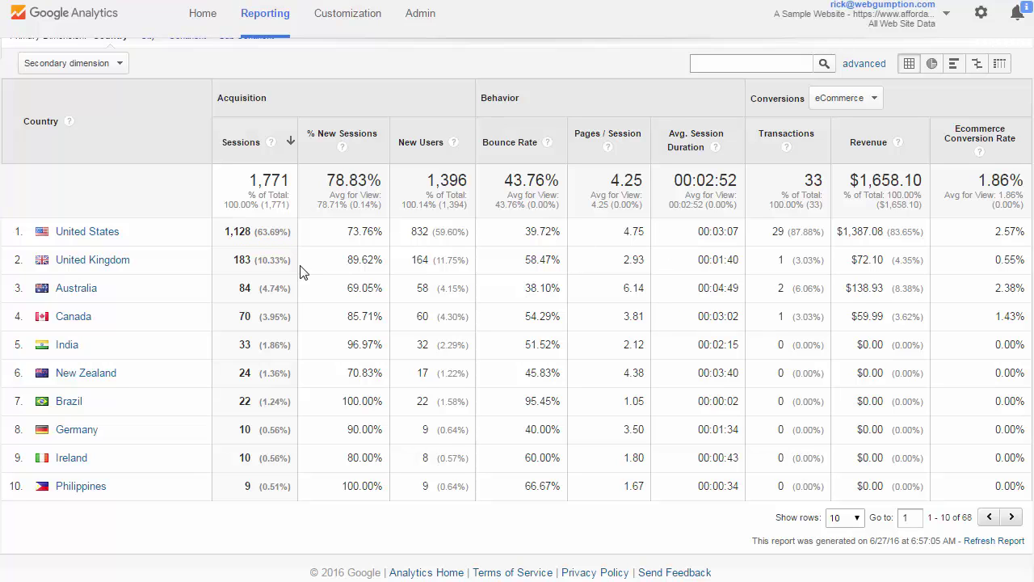
Open the United States drill-down and scroll to the Region table, where California leads with 150 sessions.
click(93, 235)
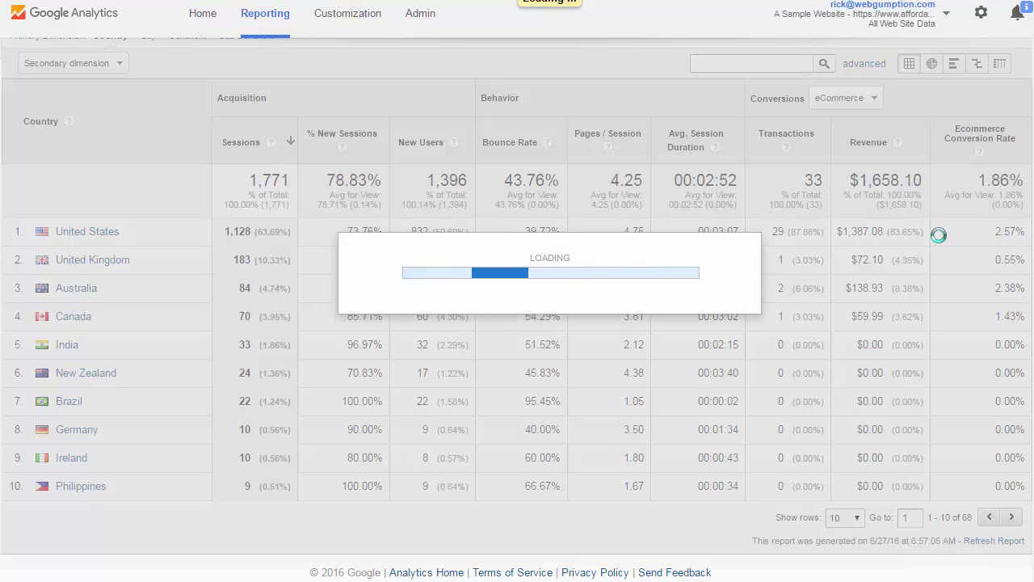
scroll(916, 296, down, 3)
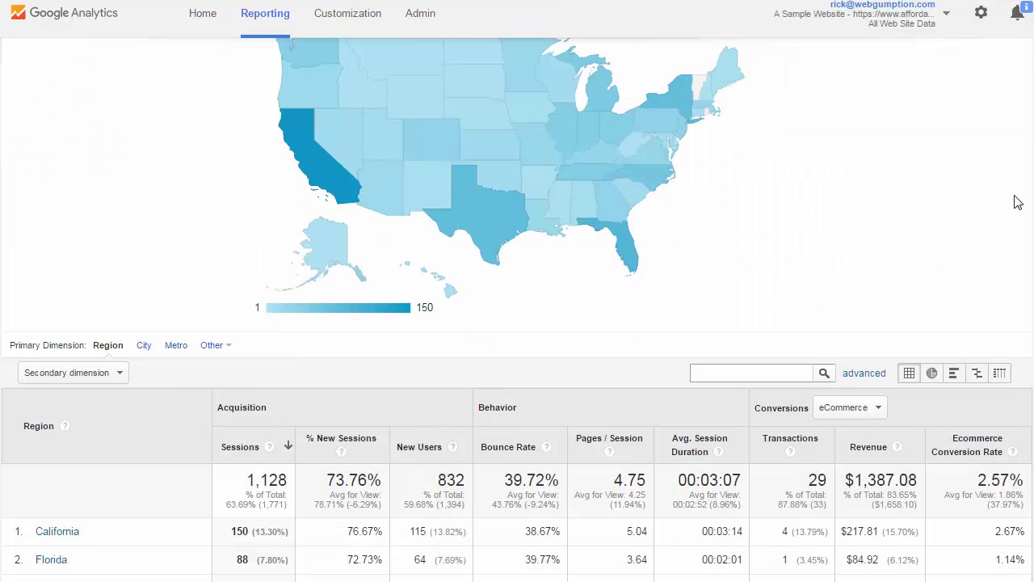
scroll(947, 228, down, 3)
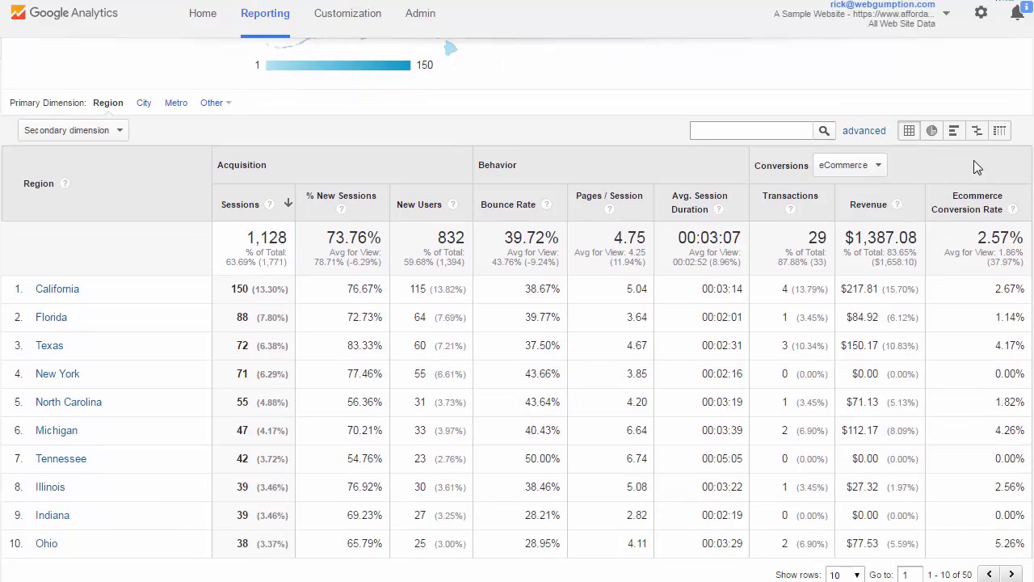
key(ctrl+shift+d)
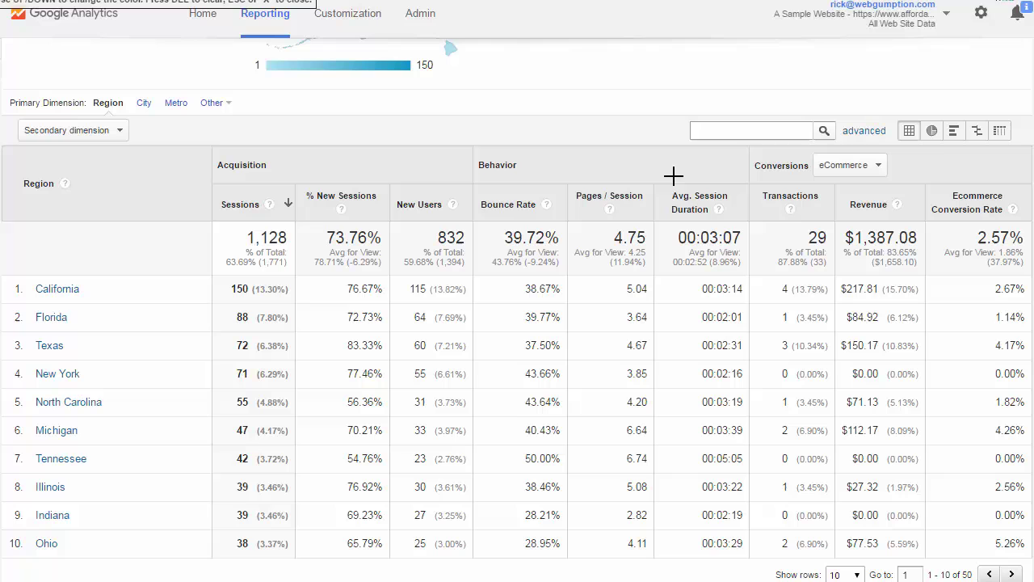
Drill into California and scroll through its City table, led by Los Angeles with 23 sessions.
key(Escape)
click(57, 290)
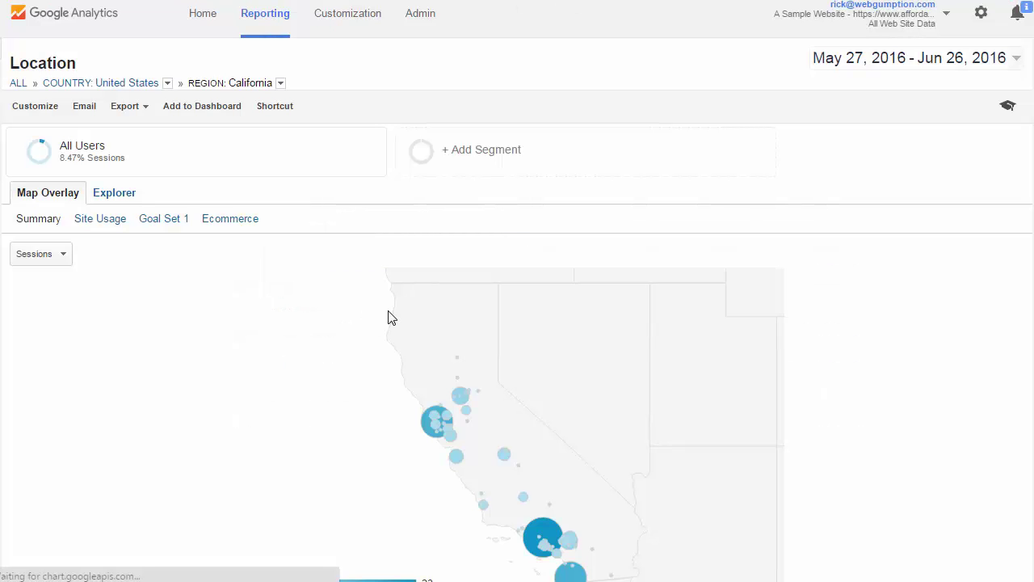
scroll(1018, 229, down, 5)
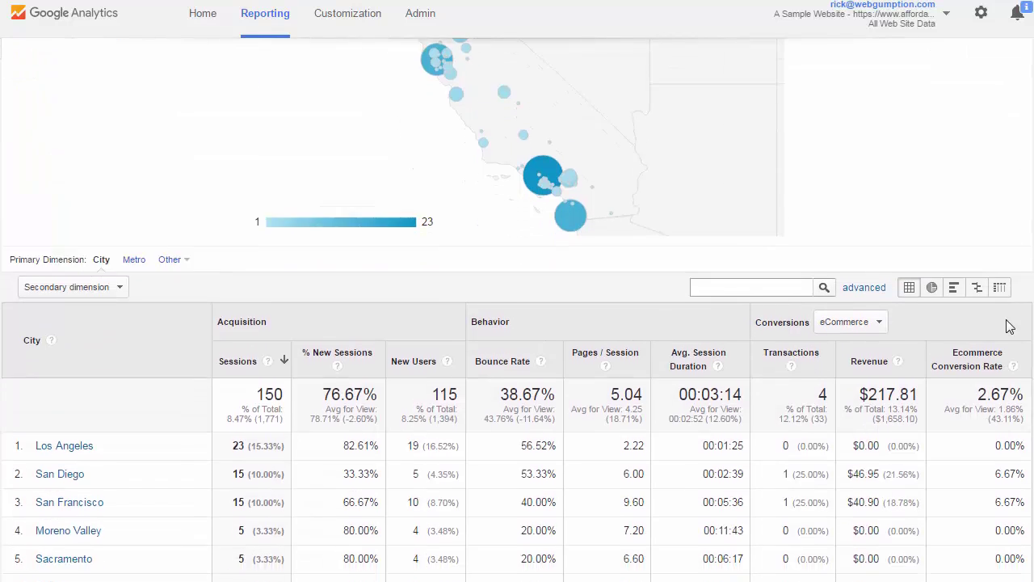
scroll(1007, 326, down, 3)
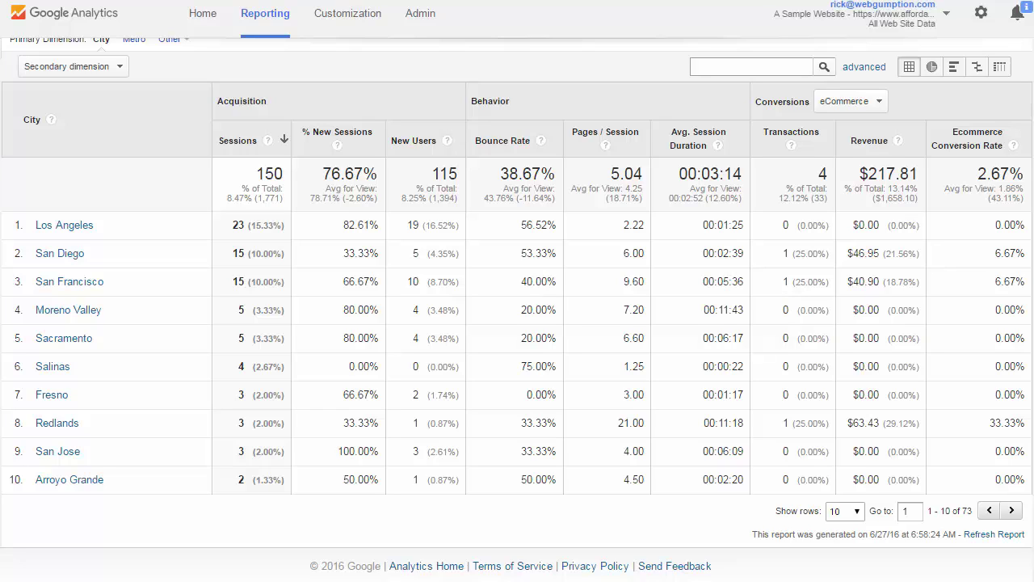
Annotate over the city table, then clear it and scroll back up to the bubble map.
click(964, 1)
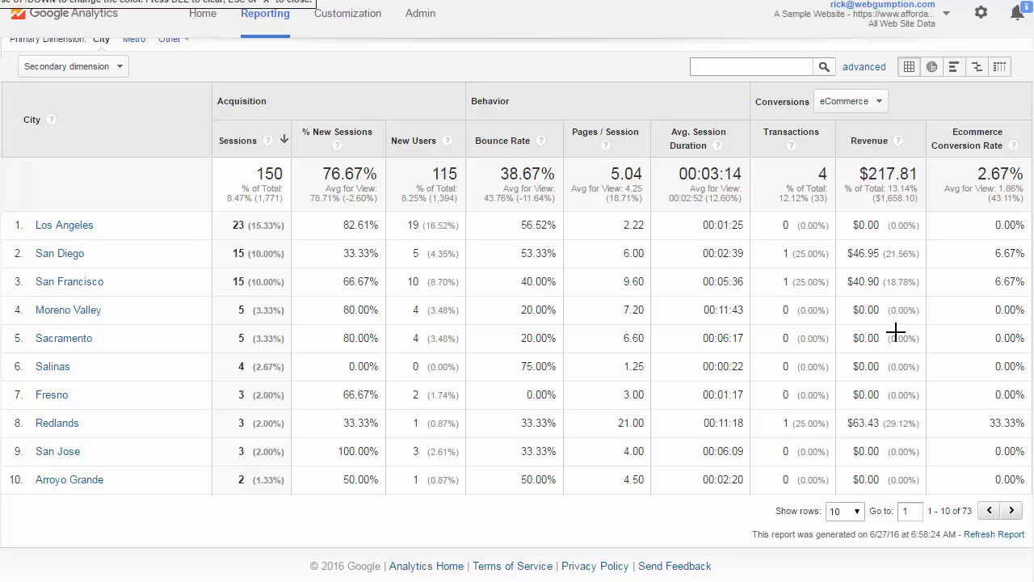
key(Escape)
scroll(897, 360, up, 7)
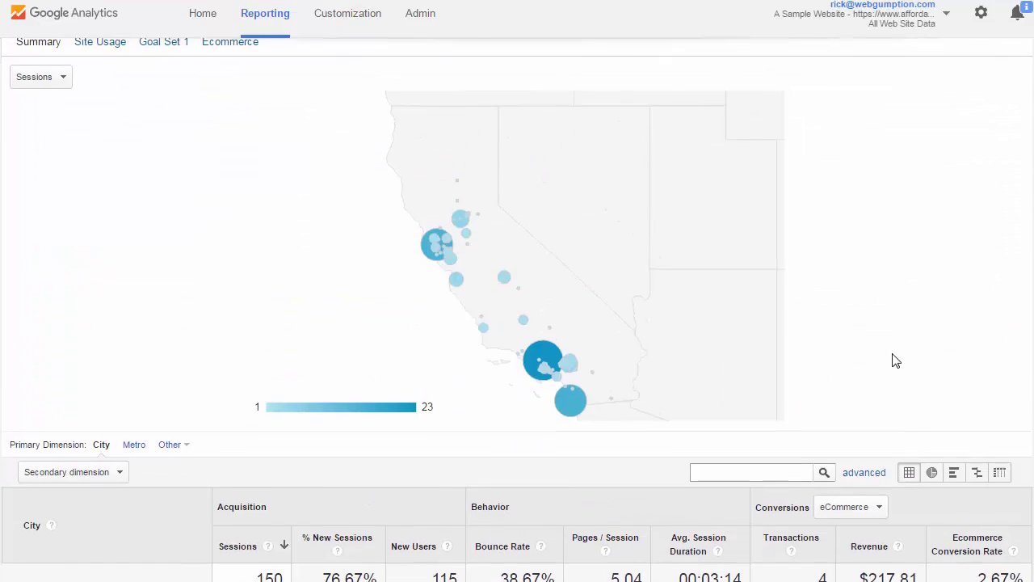
Return through the COUNTRY: United States and ALL breadcrumbs to the world Location view.
click(121, 68)
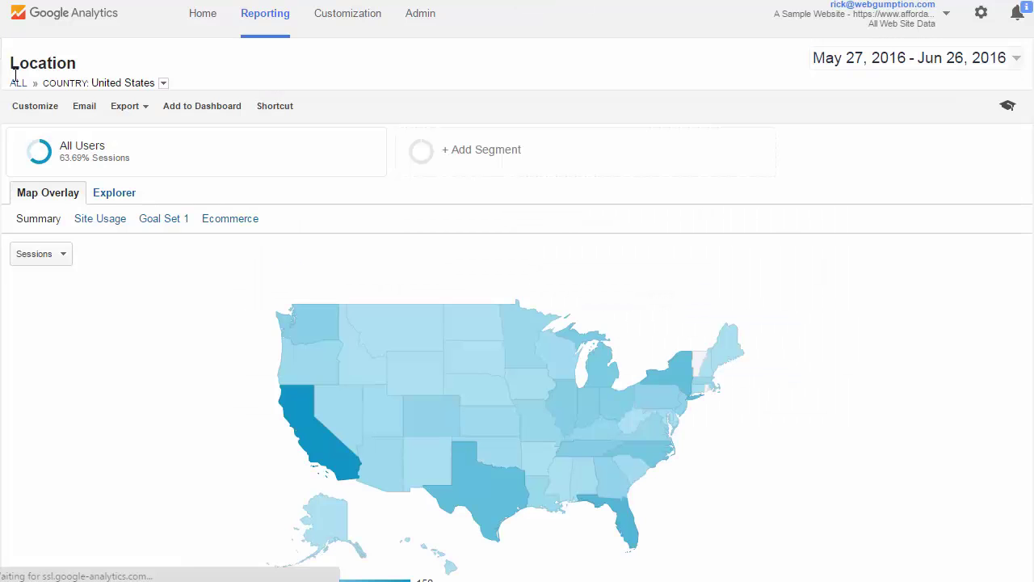
click(18, 84)
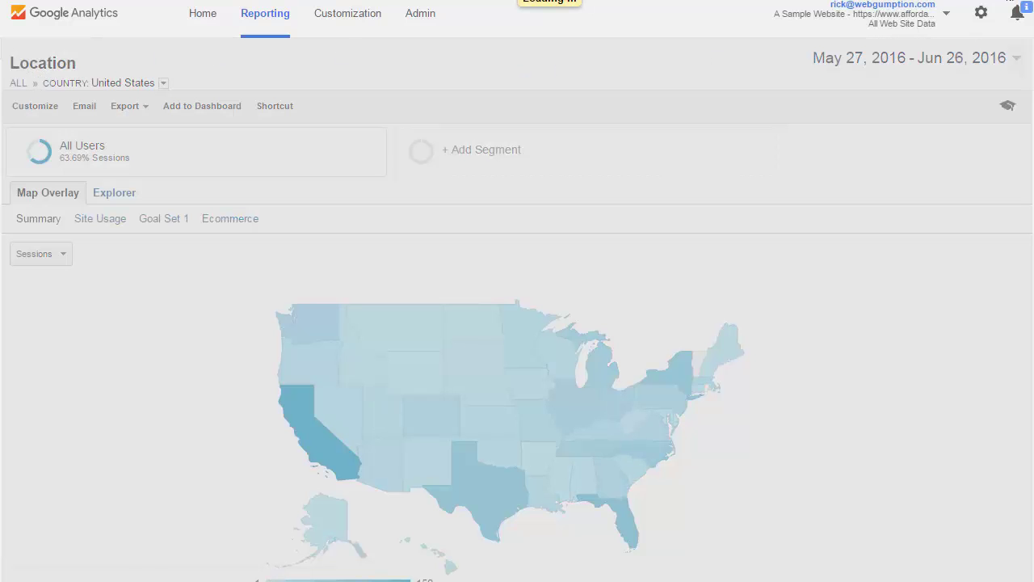
key(ctrl+2)
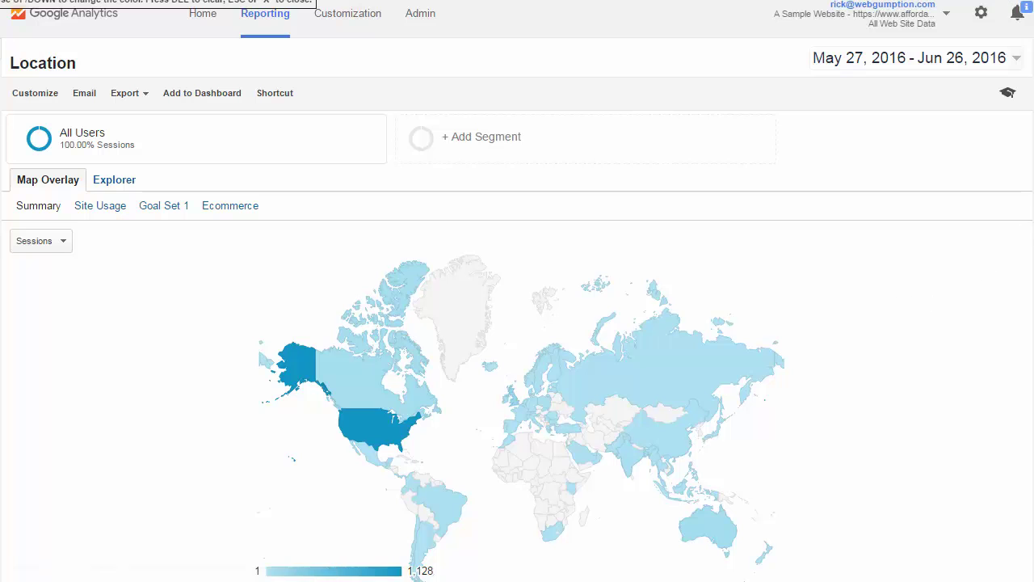
key(Escape)
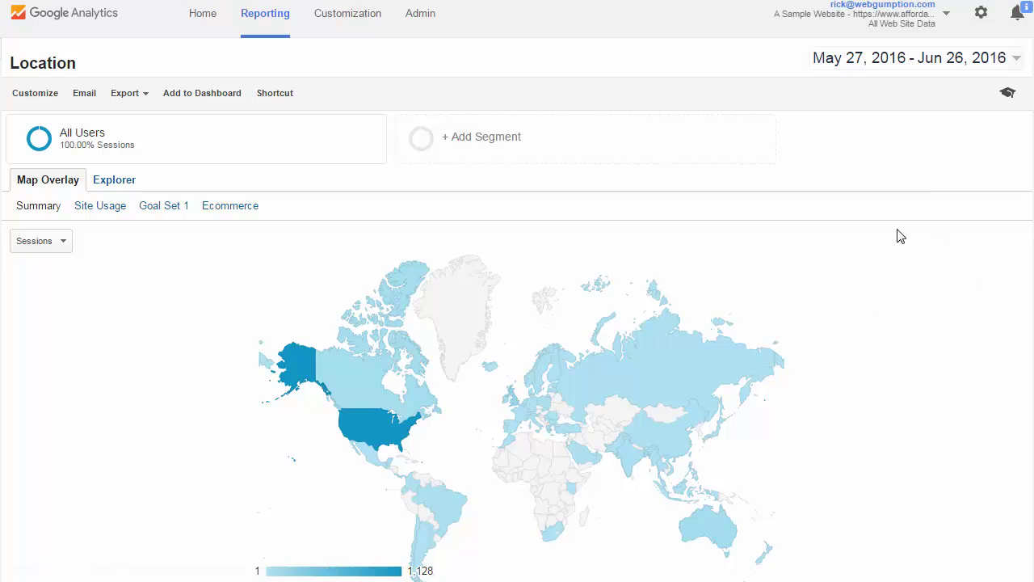
Underline in red the US 1,128 and UK 183 sessions and Australia's 2.38% conversion rate.
scroll(897, 235, down, 6)
scroll(929, 162, up, 1)
scroll(958, 92, down, 1)
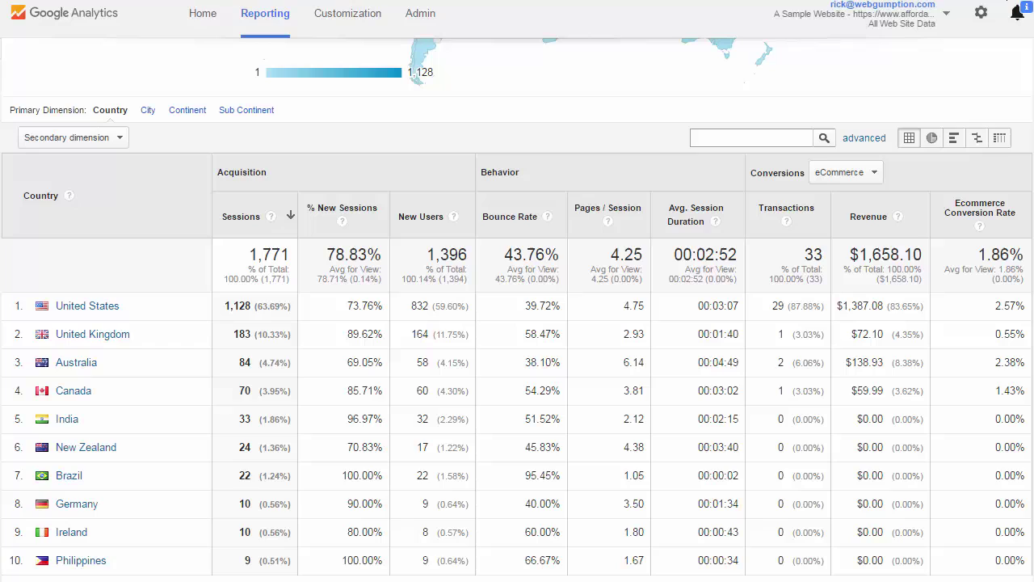
key(ctrl+2)
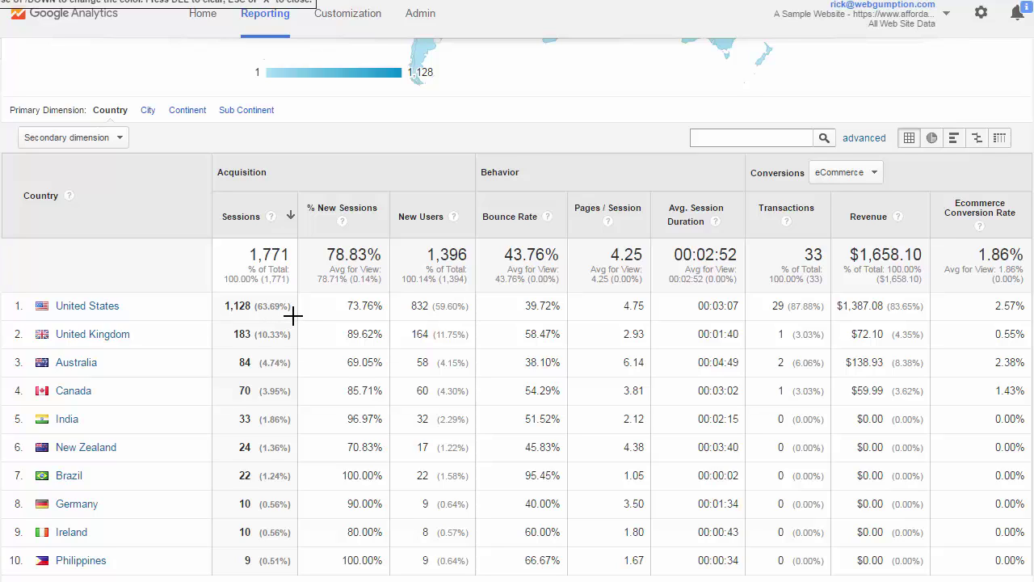
drag(292, 317, 228, 317)
mouse_move(296, 347)
mouse_down()
mouse_move(266, 349)
mouse_move(240, 399)
mouse_up()
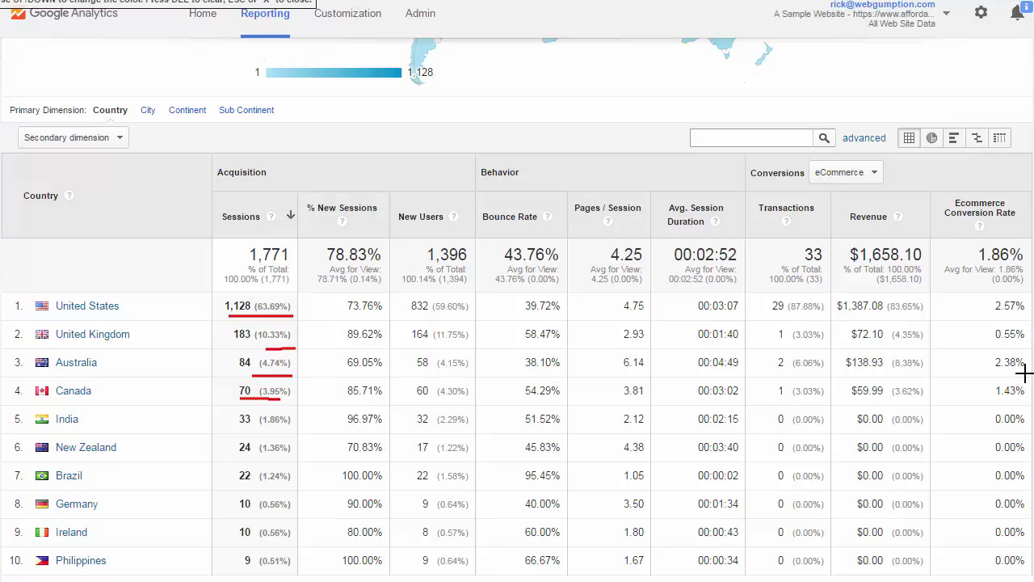
mouse_move(1027, 374)
mouse_down()
mouse_move(989, 373)
mouse_move(970, 343)
mouse_move(947, 343)
mouse_up()
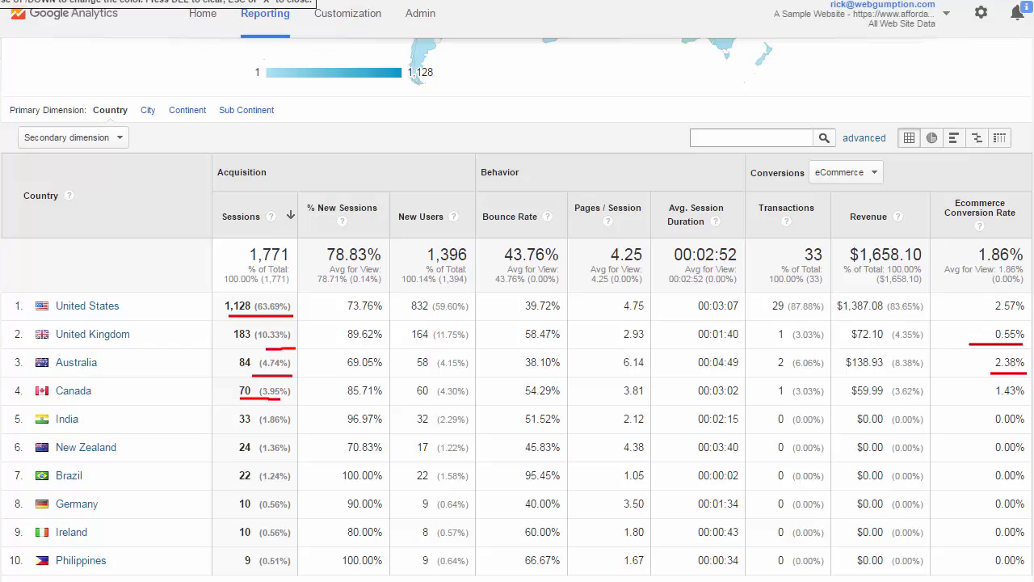